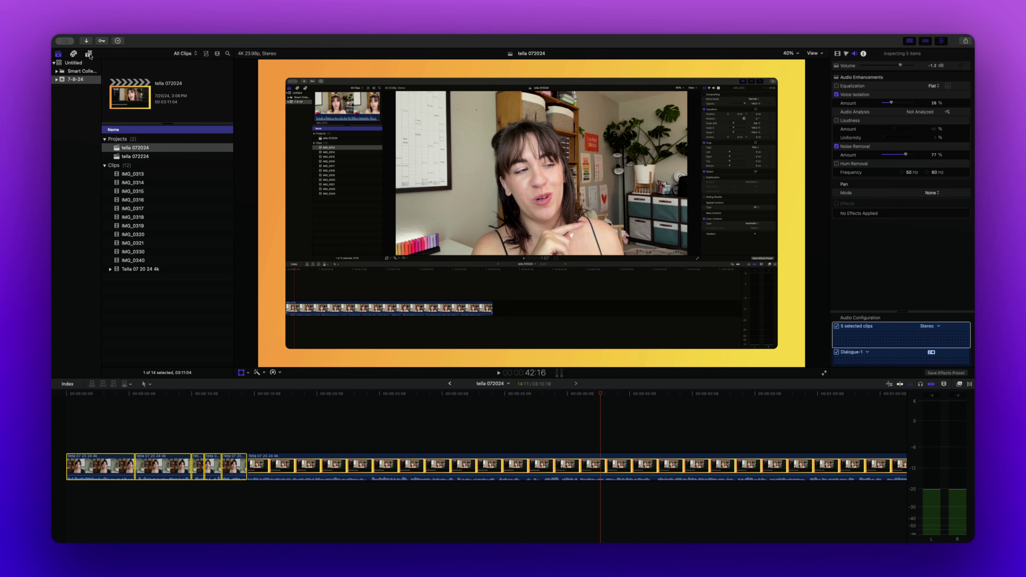
- Add a Text & Subhead basic title above the long main clip, starting at about 42:16
click(89, 54)
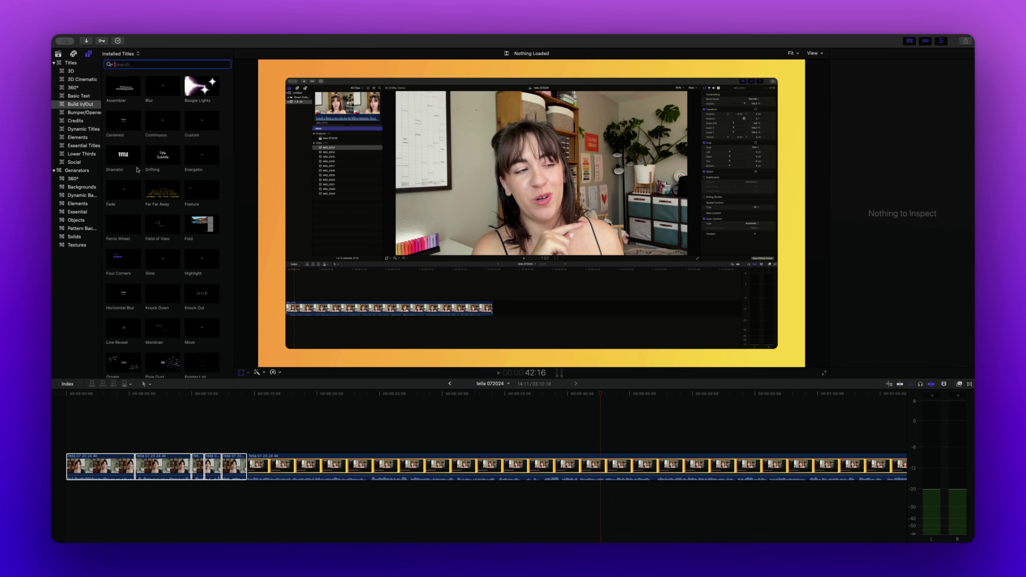
scroll(132, 151, down, 10)
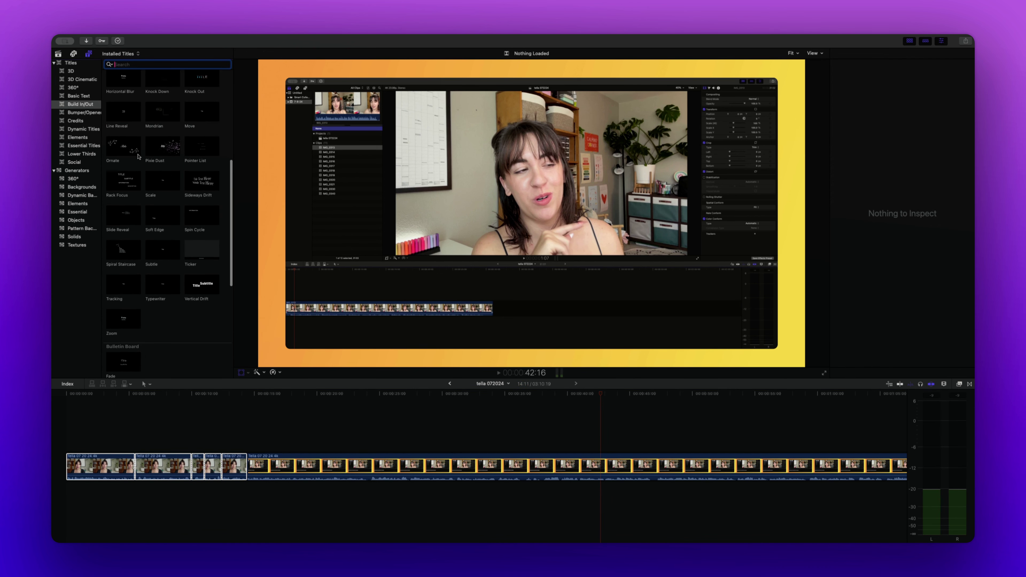
scroll(138, 156, up, 10)
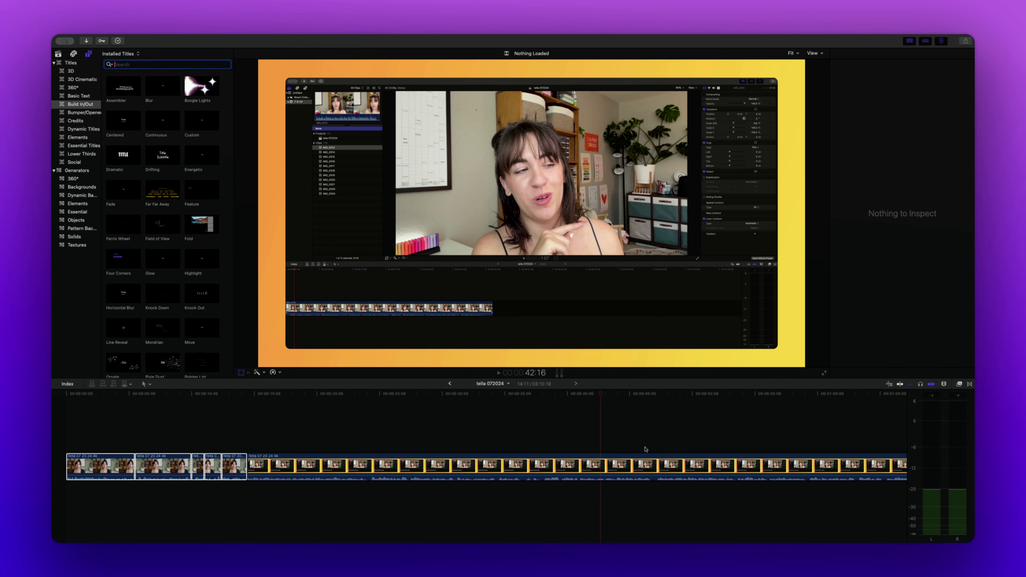
click(602, 457)
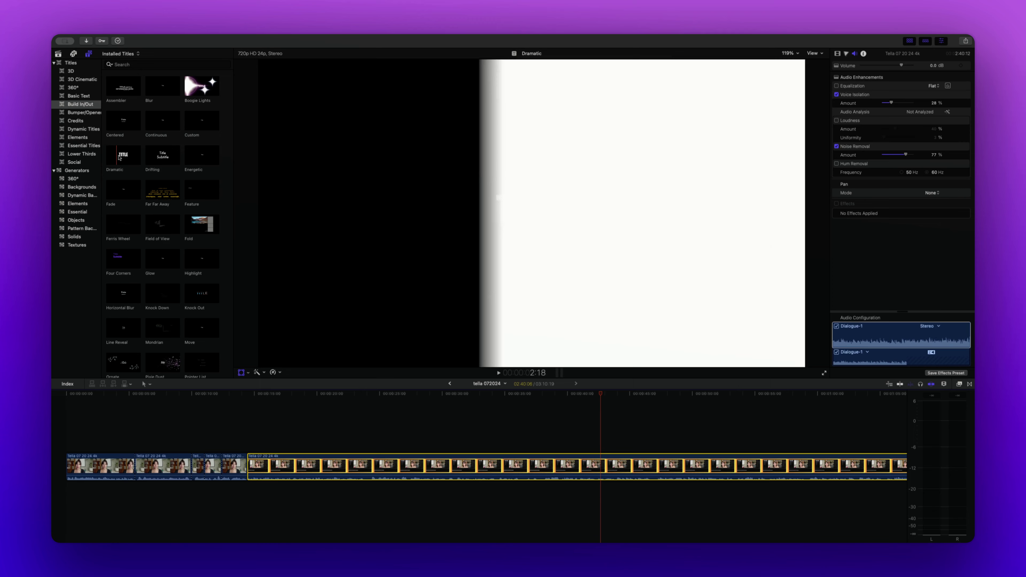
click(79, 97)
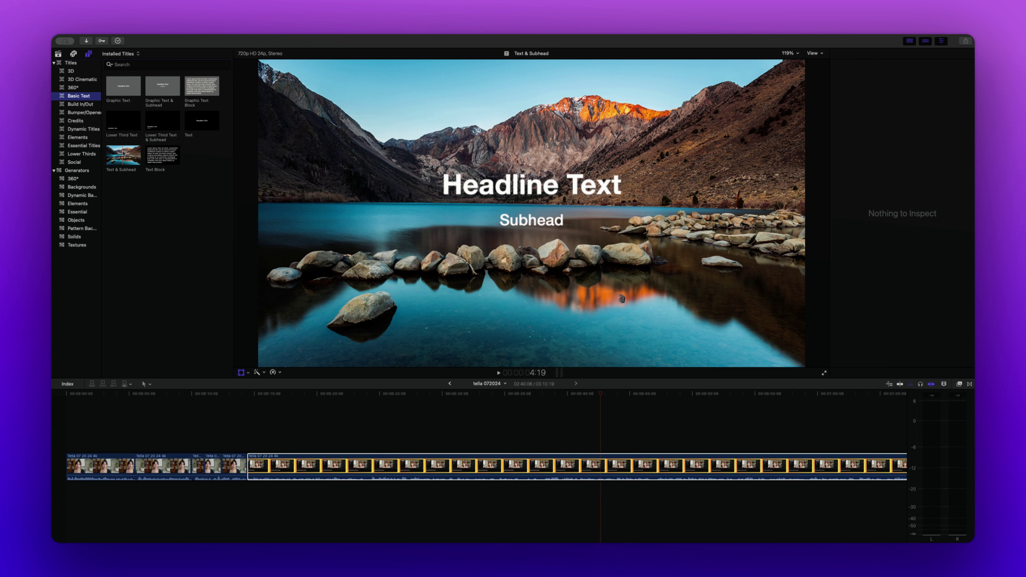
drag(123, 153, 601, 443)
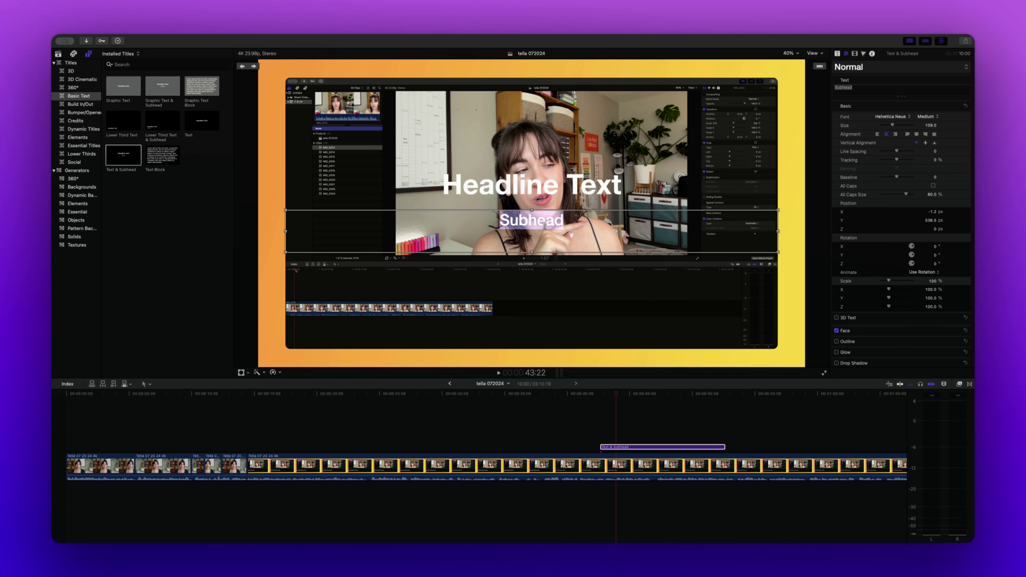
- Delete the title's subhead text and change the headline to "Super easy to do"
key(BackSpace)
double_click(572, 185)
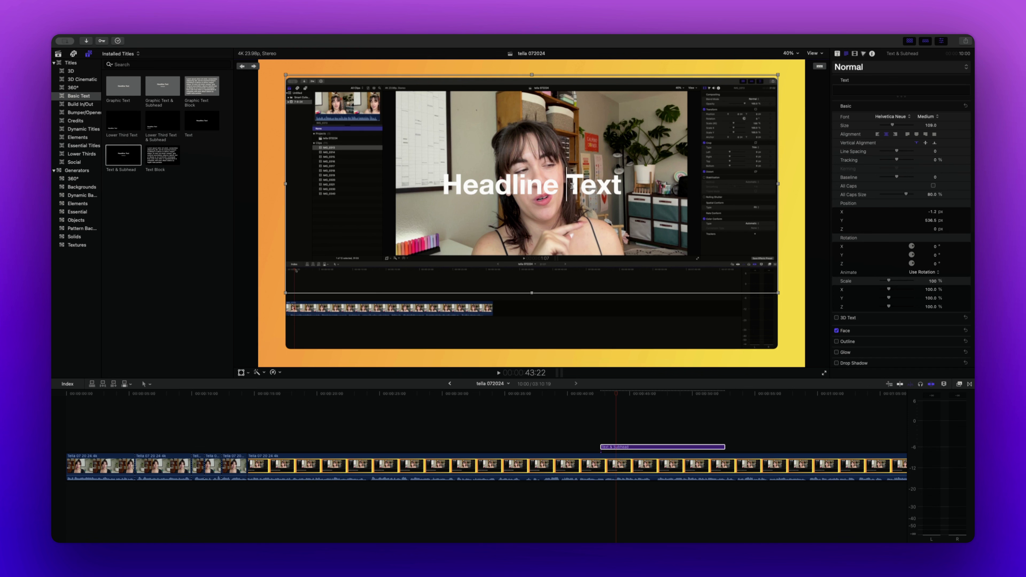
click(571, 186)
click(571, 186)
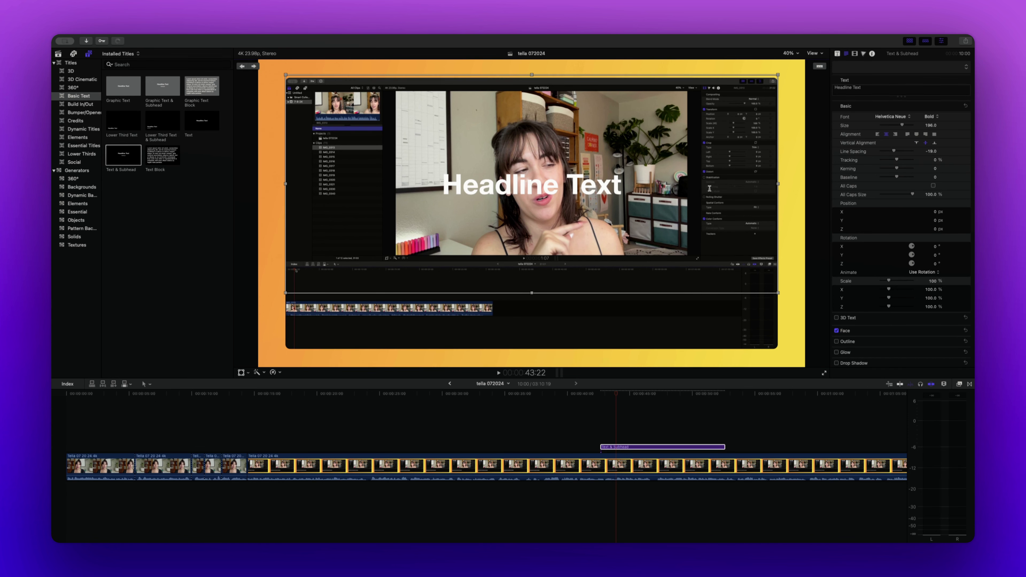
click(601, 190)
double_click(601, 191)
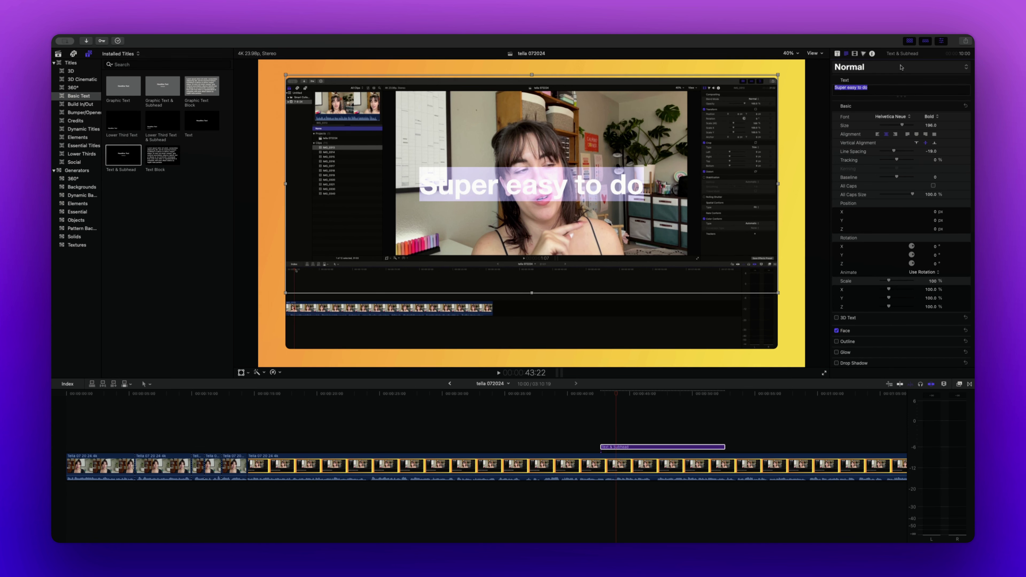
- Style the headline with the BLOCK text preset, a size of 277 and a magenta face color
click(874, 91)
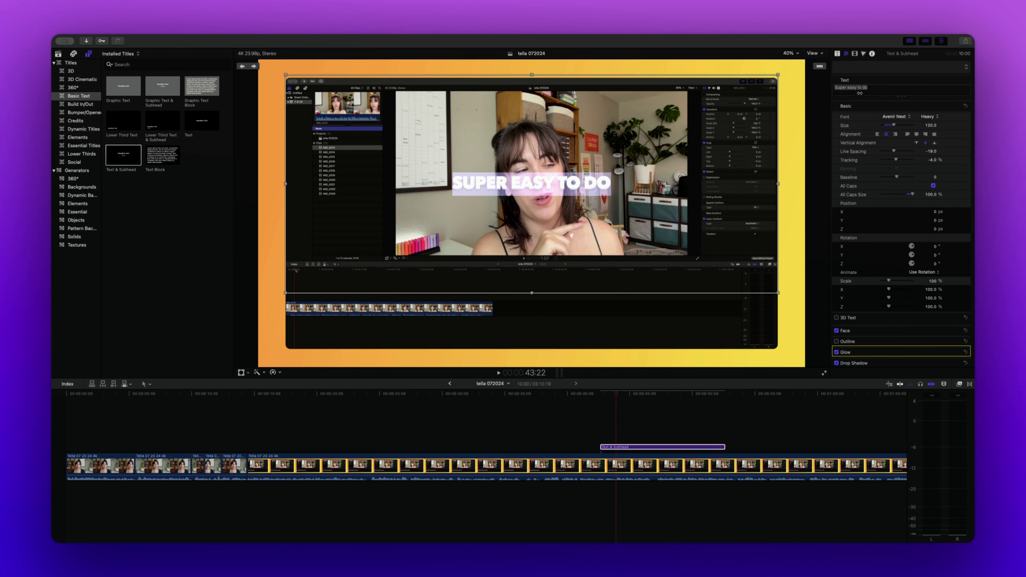
click(890, 87)
drag(894, 125, 912, 127)
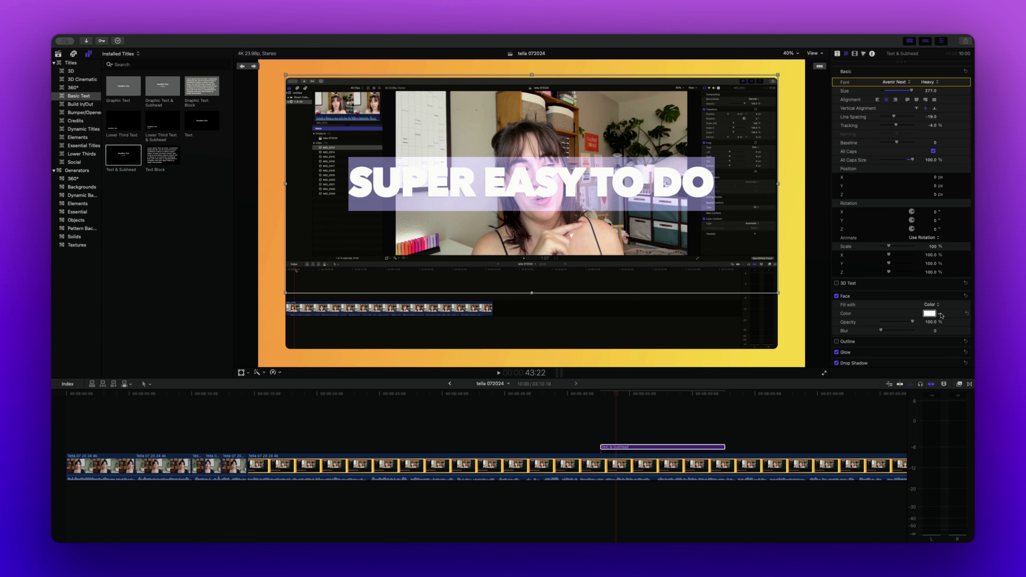
click(939, 314)
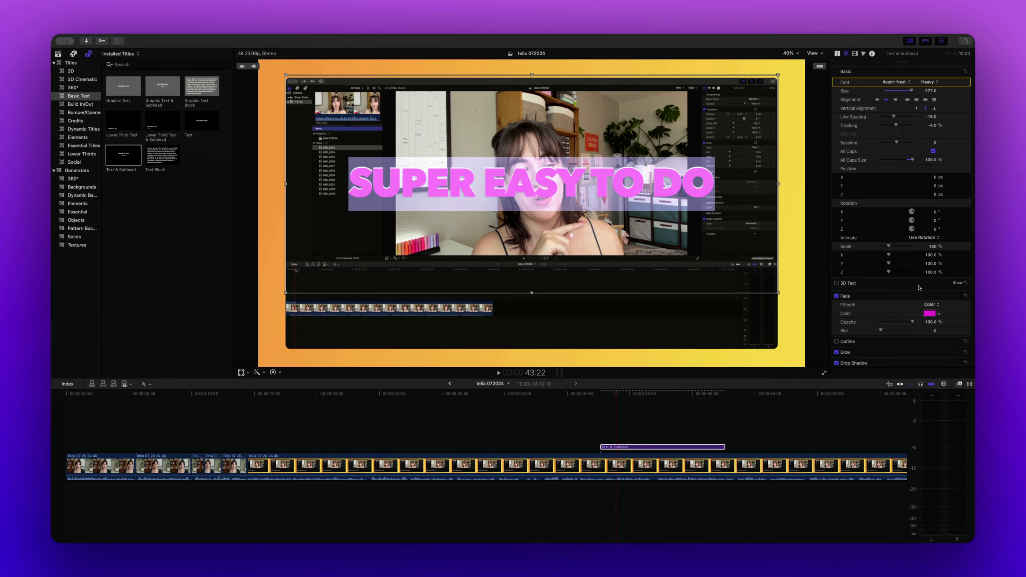
- Enable a black outline on the headline with a width of 2 and a slight blur
click(956, 341)
scroll(876, 327, down, 2)
click(836, 302)
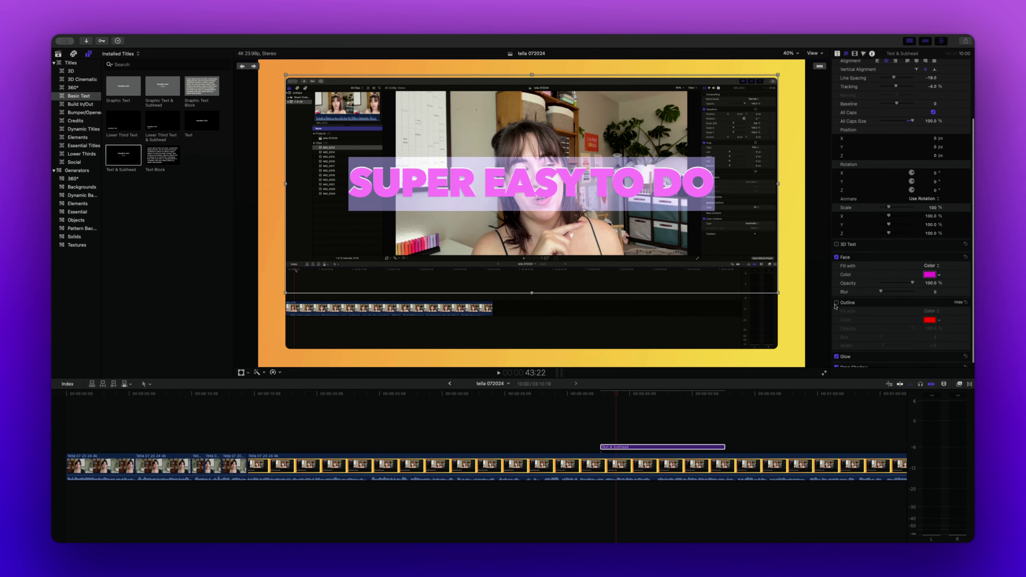
scroll(909, 336, down, 1)
click(934, 341)
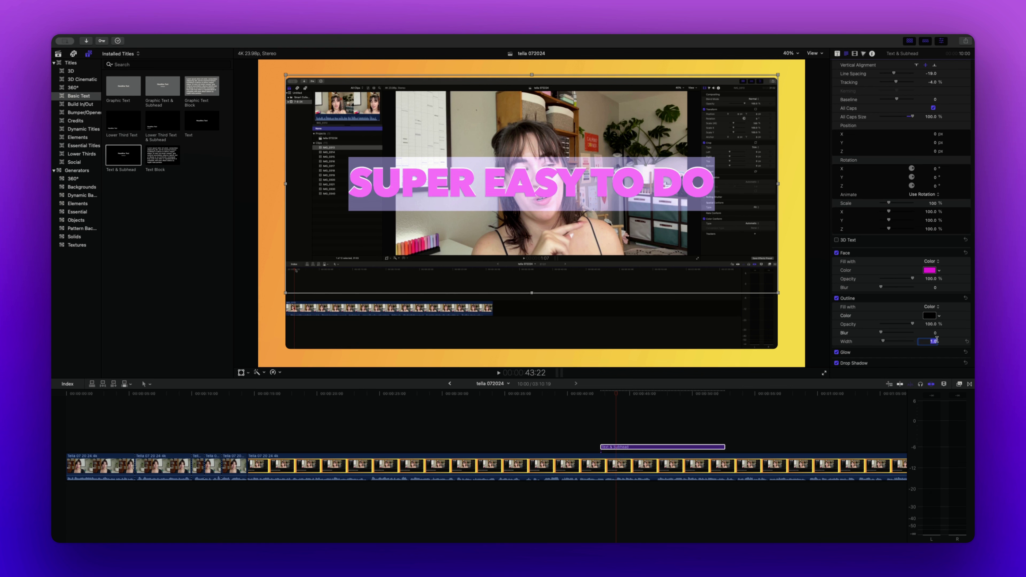
text(2)
key(Return)
drag(881, 332, 889, 334)
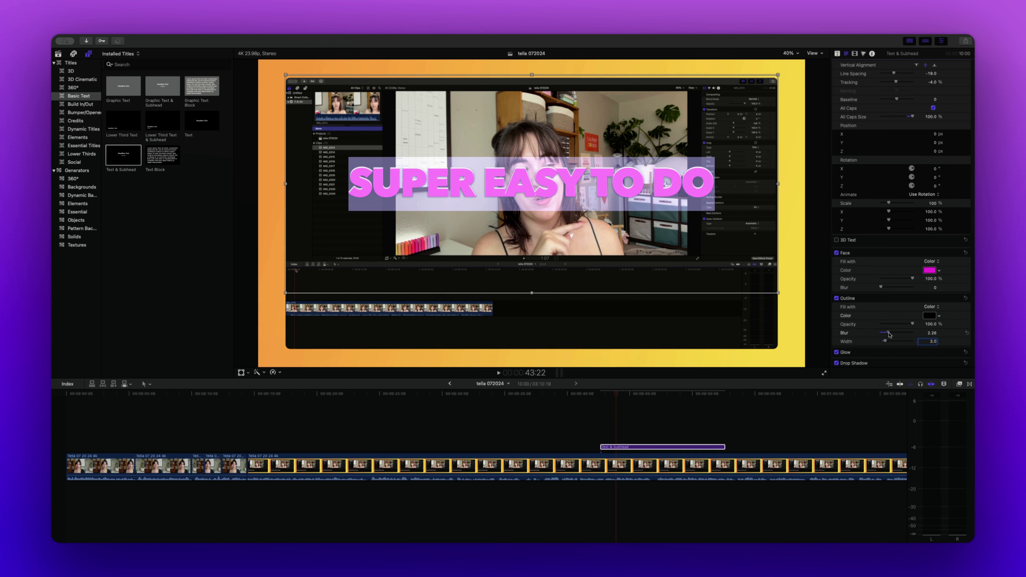
- Turn off the glow and drop shadow on the headline text
click(836, 352)
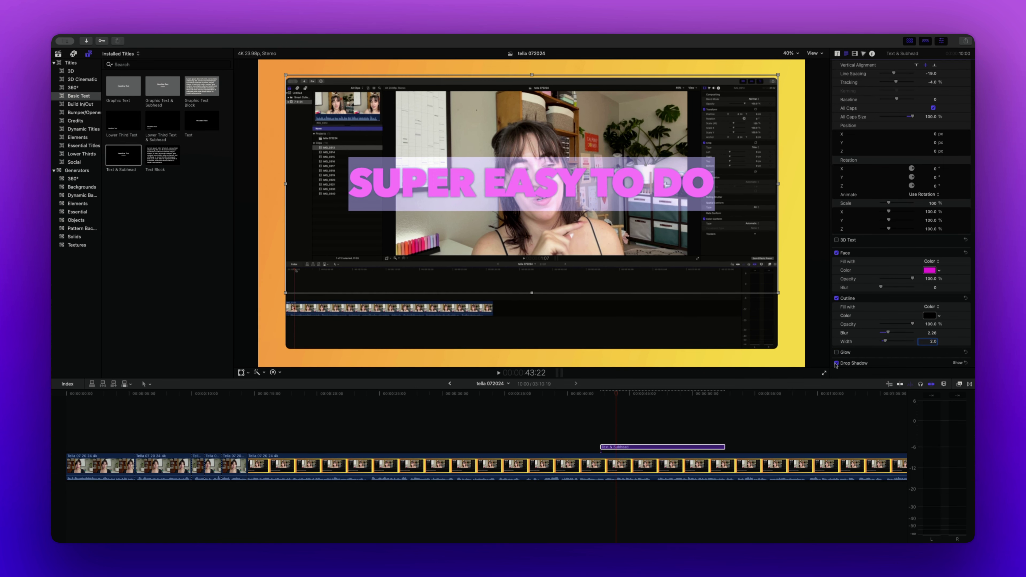
click(836, 363)
double_click(660, 146)
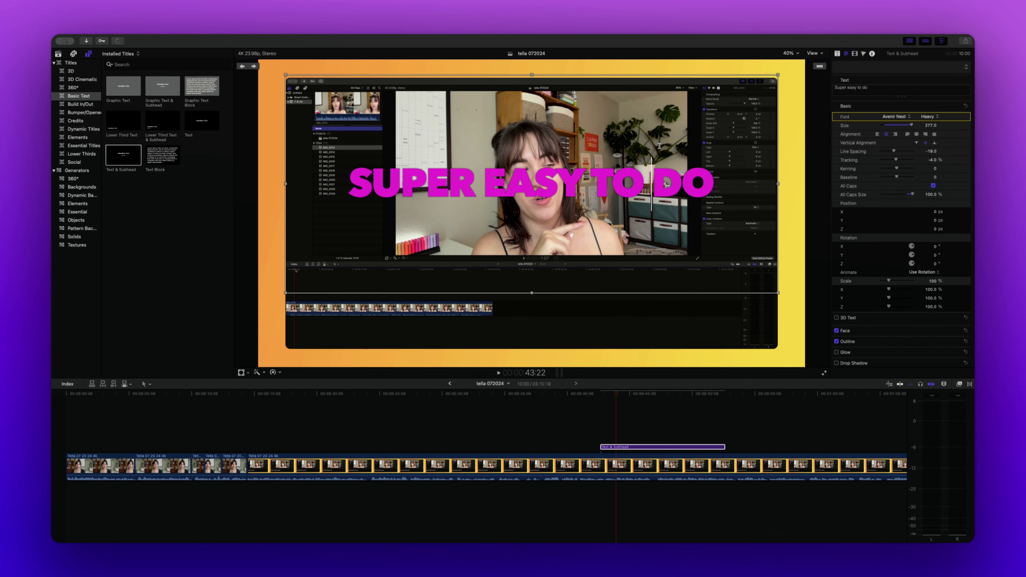
click(603, 184)
key(Right)
key(Right)
key(Right)
- Shorten the title from its end to a duration of 3:01 and preview it
drag(726, 446, 638, 446)
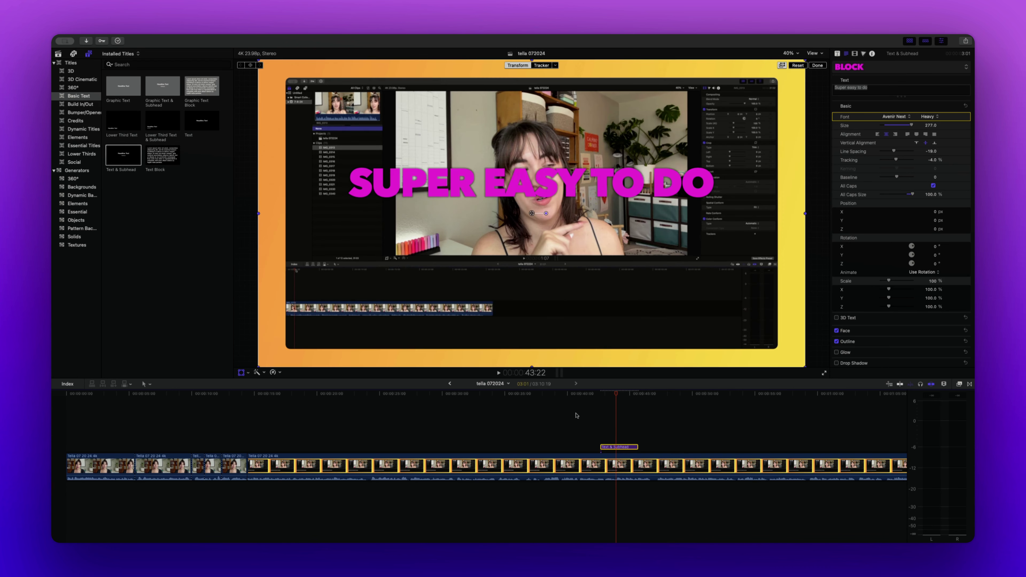
click(591, 394)
mouse_move(593, 394)
mouse_down()
mouse_move(621, 394)
mouse_move(609, 395)
mouse_up()
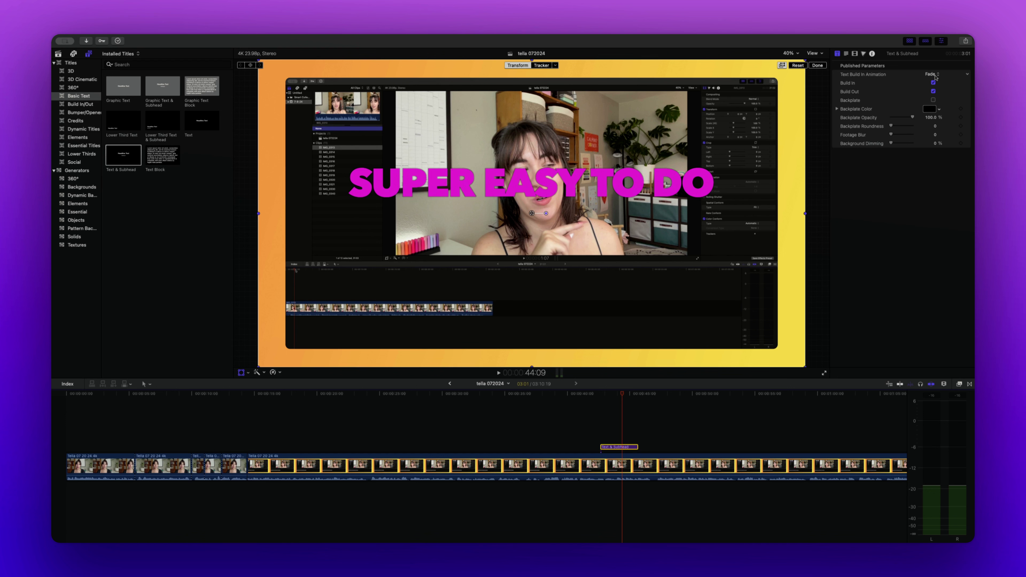
- Set the title's Text Build In Animation to Scale Up
click(838, 55)
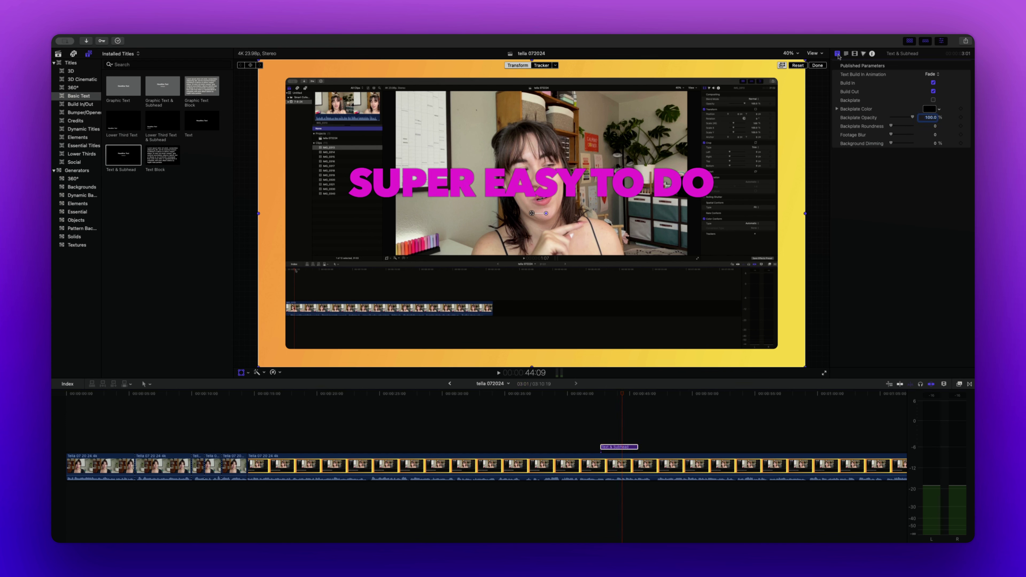
click(933, 74)
click(937, 66)
click(942, 101)
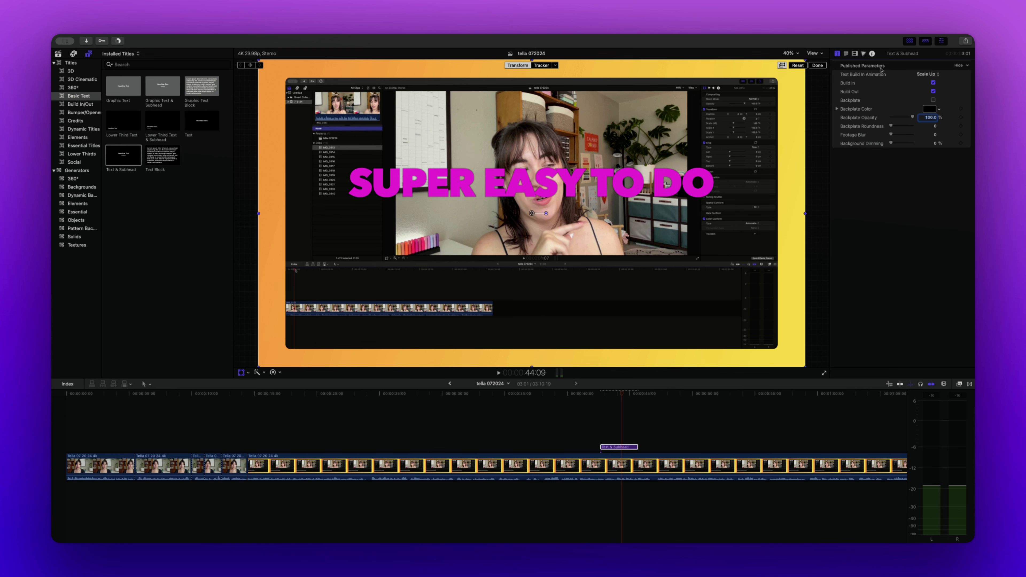
click(855, 53)
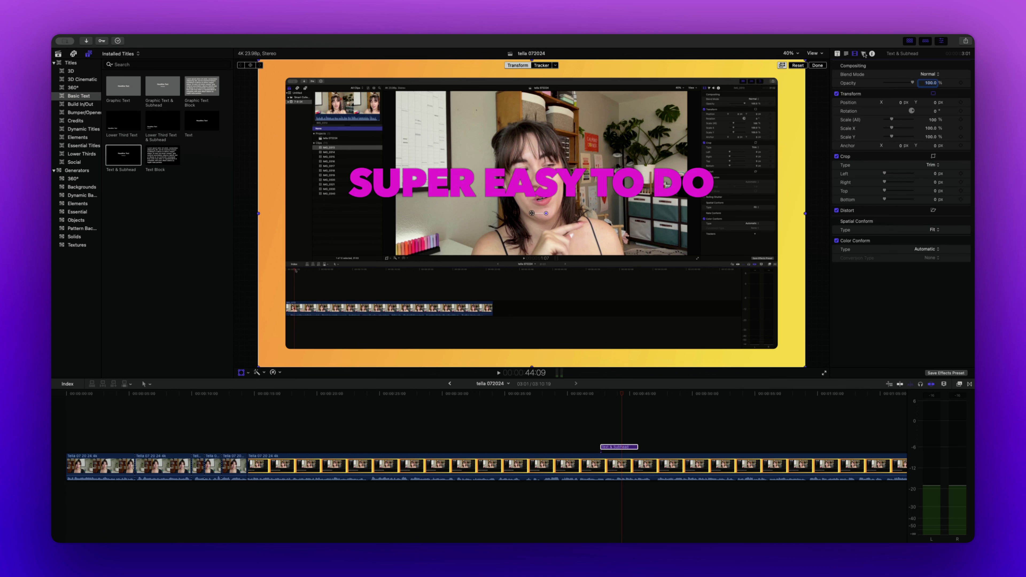
click(864, 53)
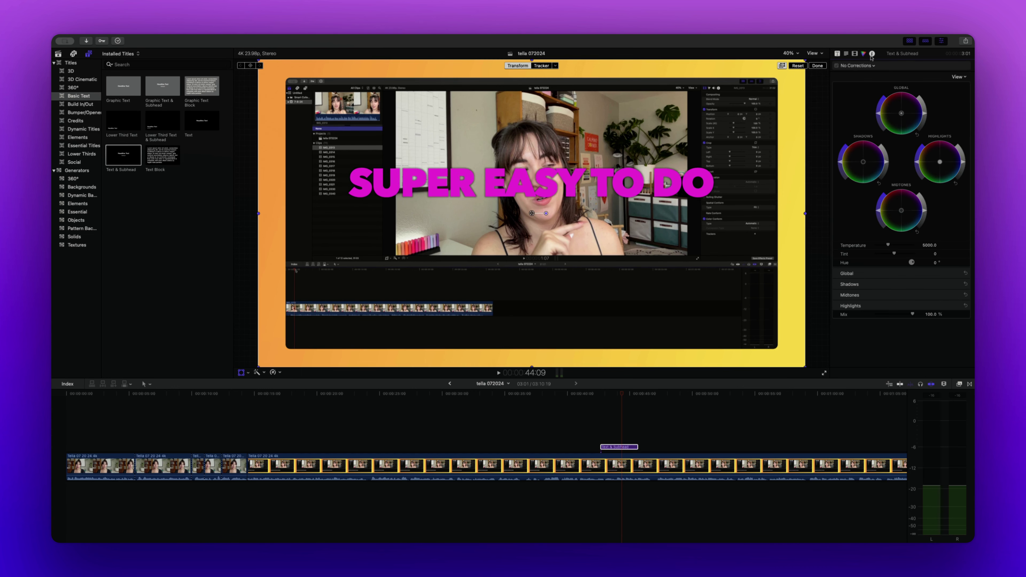
click(855, 54)
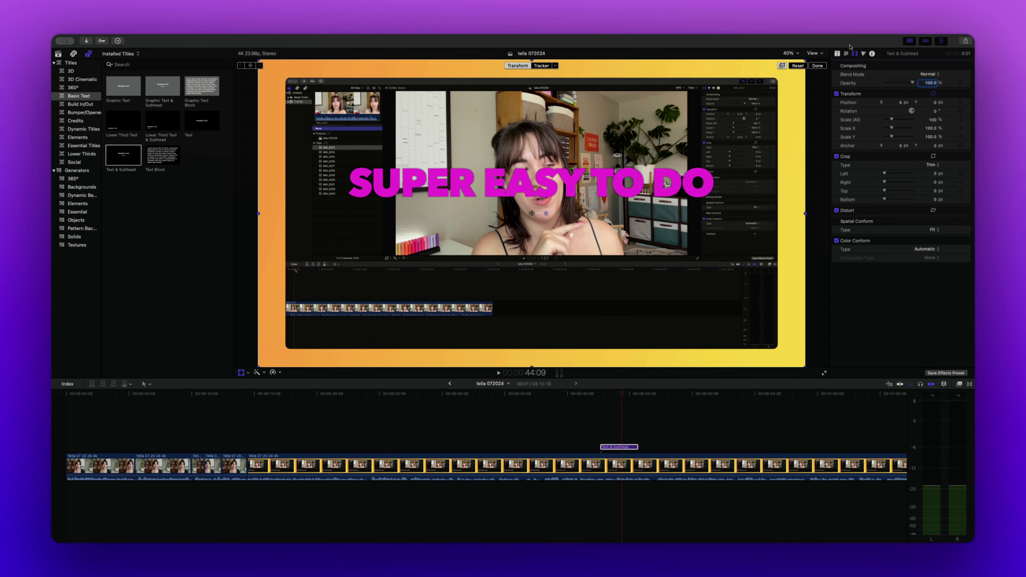
click(837, 53)
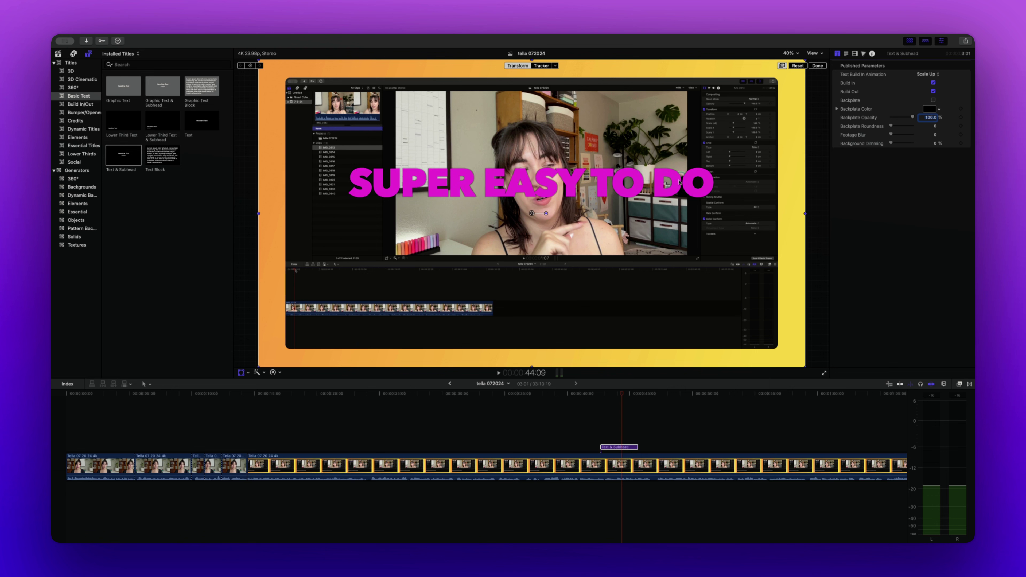
- Place the Tella Covers YouTube Thumbnail graphic above the main clip, starting at about 47:19
click(658, 394)
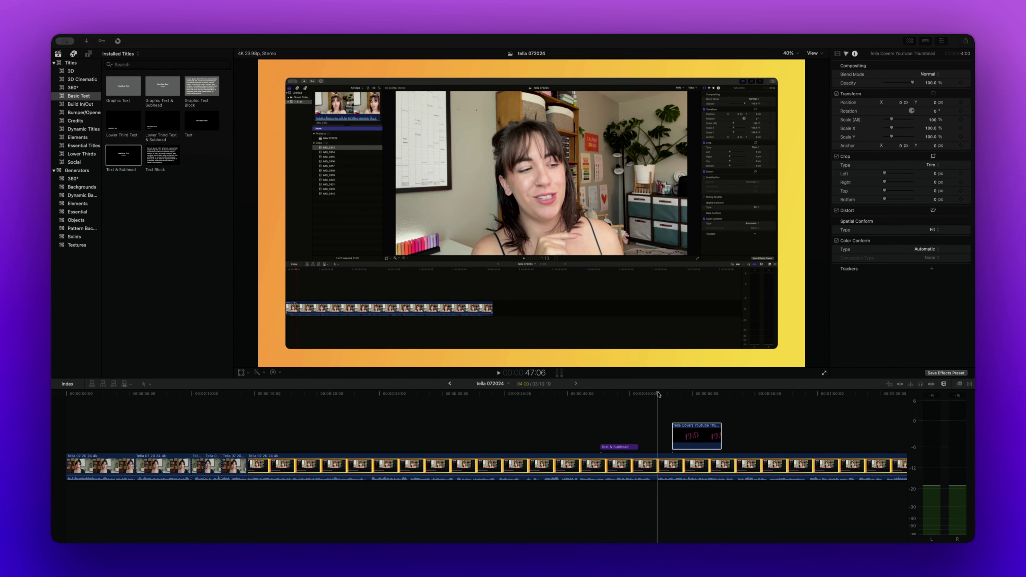
click(670, 394)
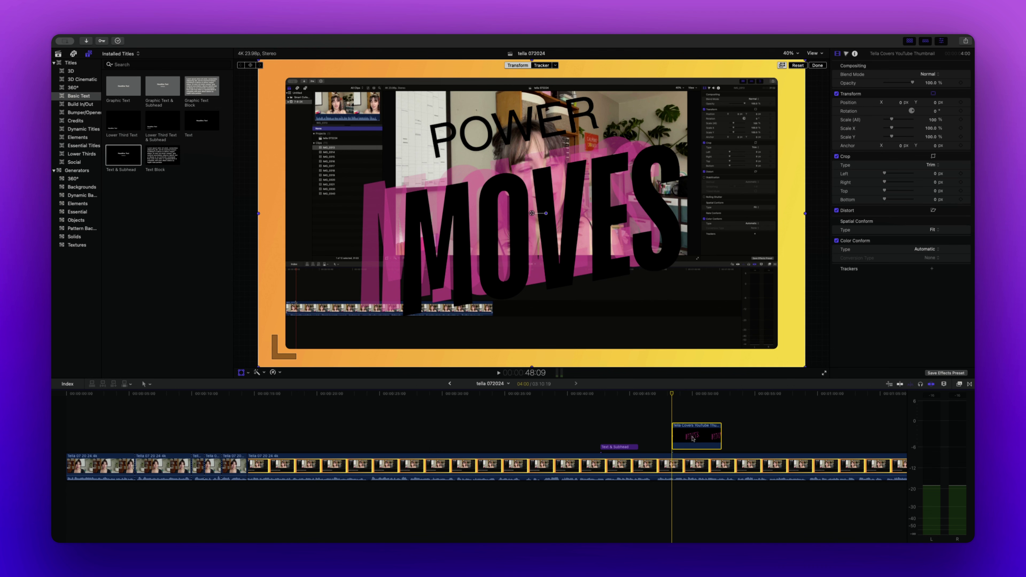
click(666, 394)
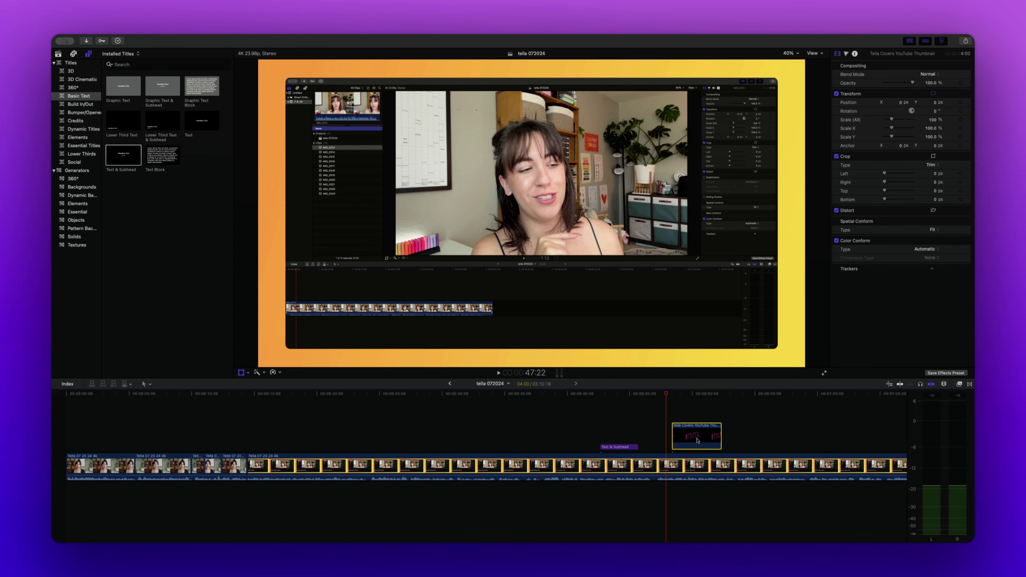
mouse_move(669, 394)
mouse_down()
mouse_move(701, 396)
mouse_move(673, 399)
mouse_up()
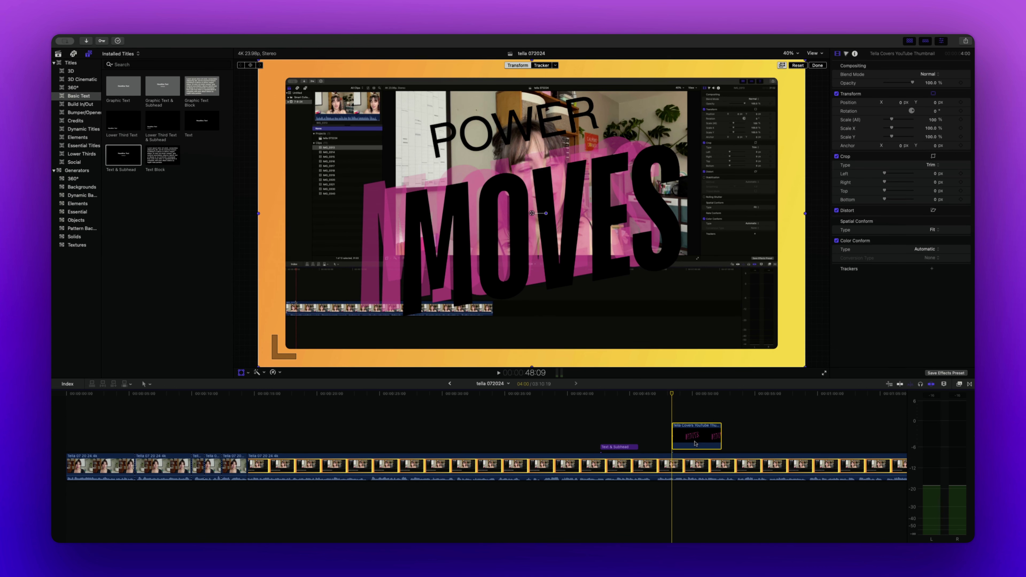
drag(695, 443, 688, 443)
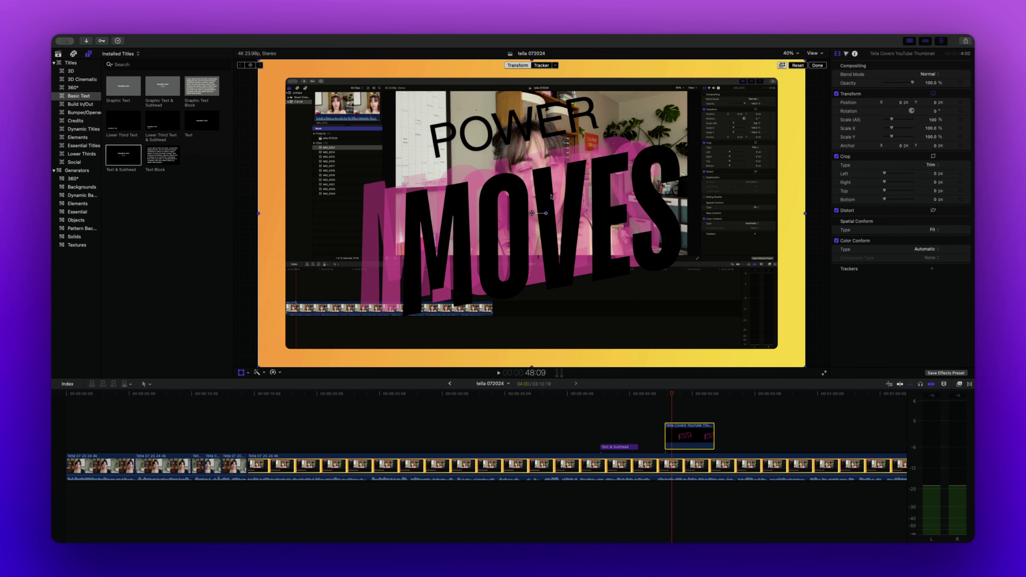
- Shrink the POWER MOVES graphic to about 51% and reposition it over the speaker at about X -8, Y 108 px
drag(554, 197, 546, 197)
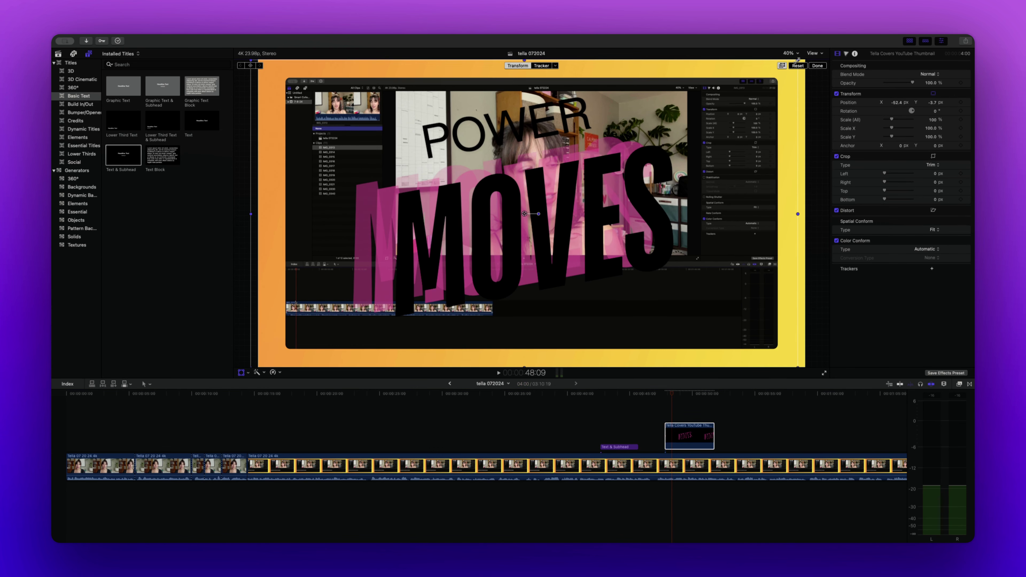
drag(797, 60, 627, 156)
drag(541, 193, 604, 256)
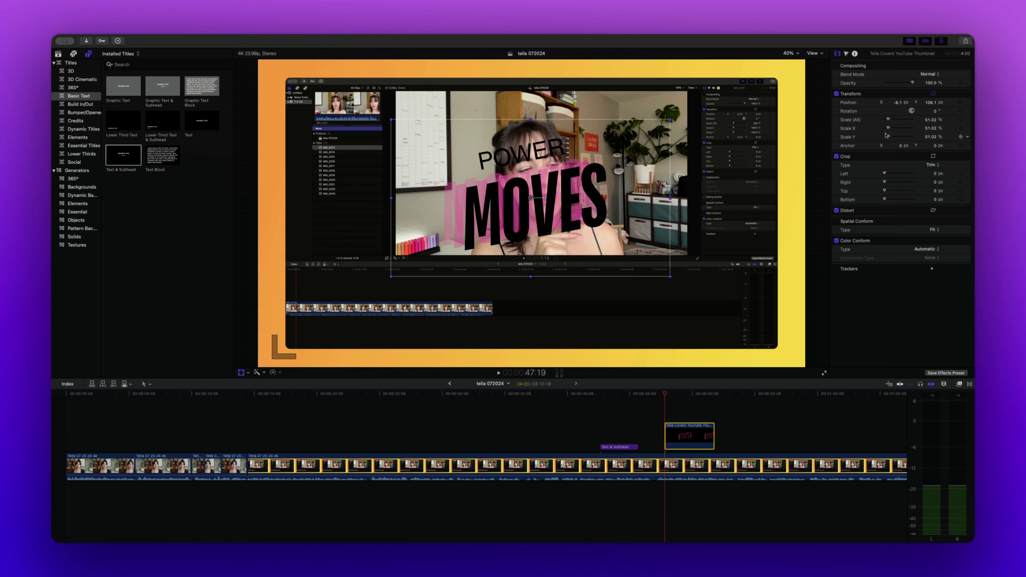
- Keyframe the graphic's scale from 0% at 47:19 to 70% at 49:23, and keyframe its position at the start
drag(887, 119, 884, 119)
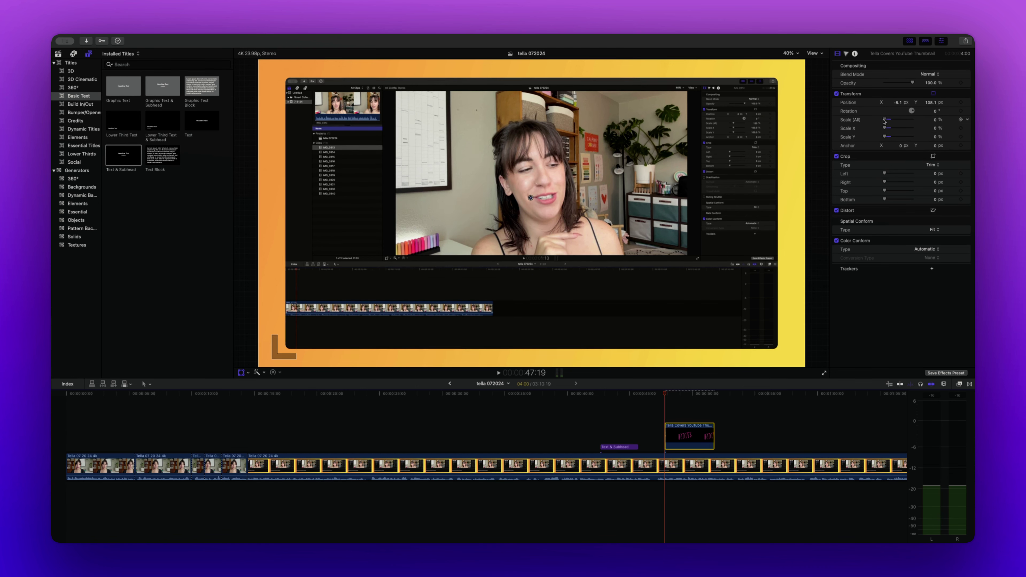
click(961, 120)
click(961, 104)
click(691, 395)
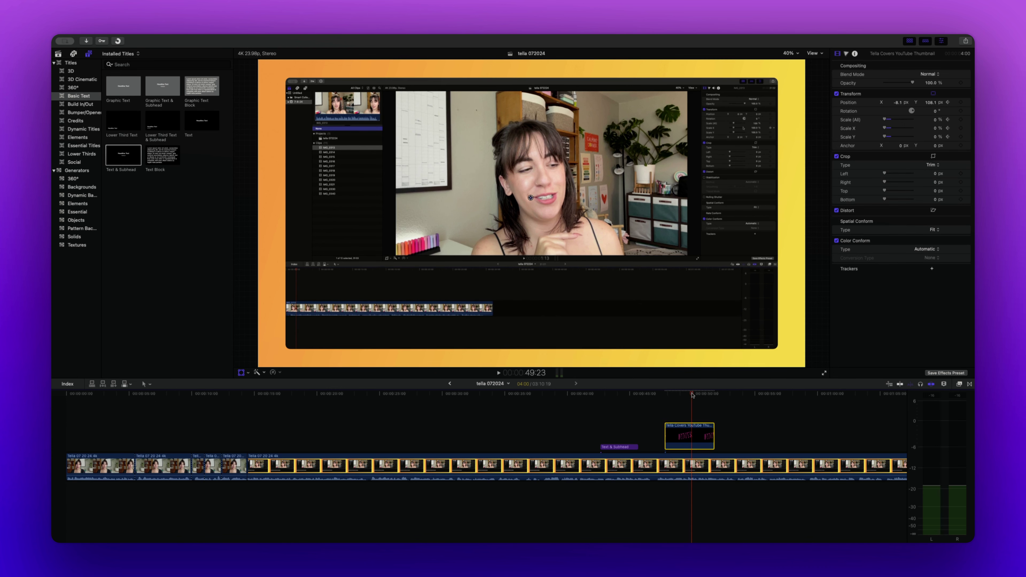
drag(885, 119, 890, 120)
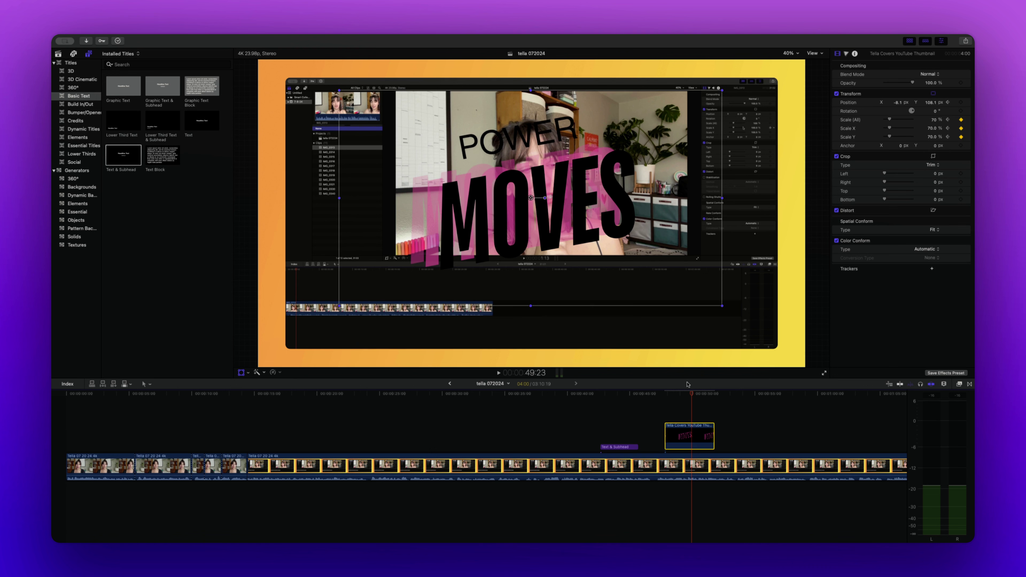
- Play back the graphic's scale animation from the start of its clip past its end
click(664, 394)
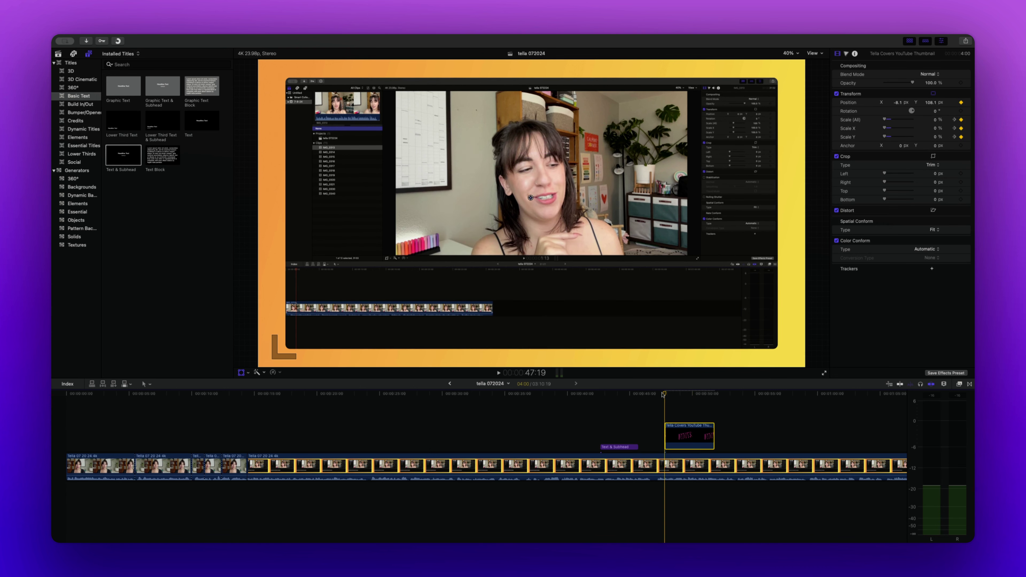
key(space)
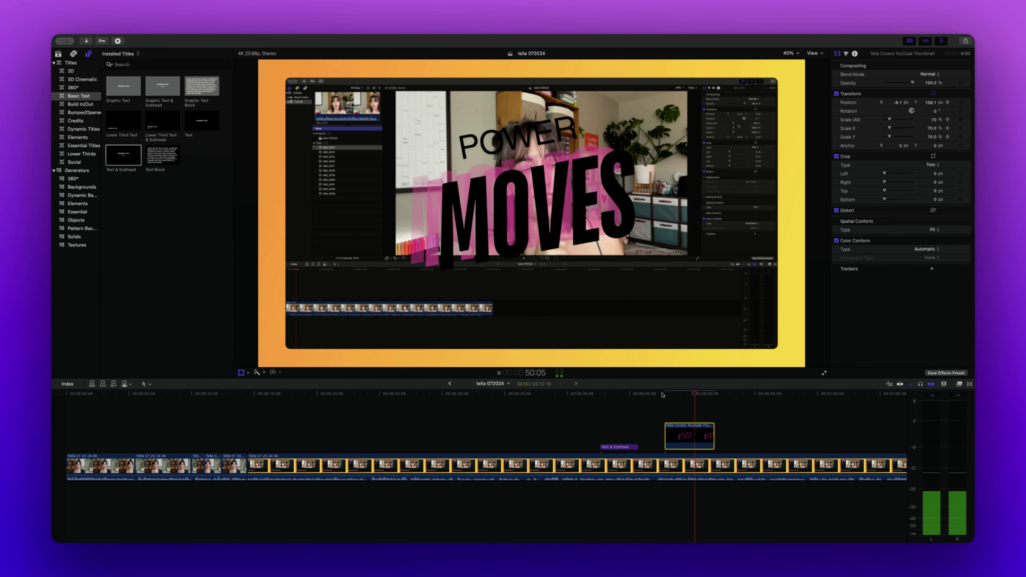
key(space)
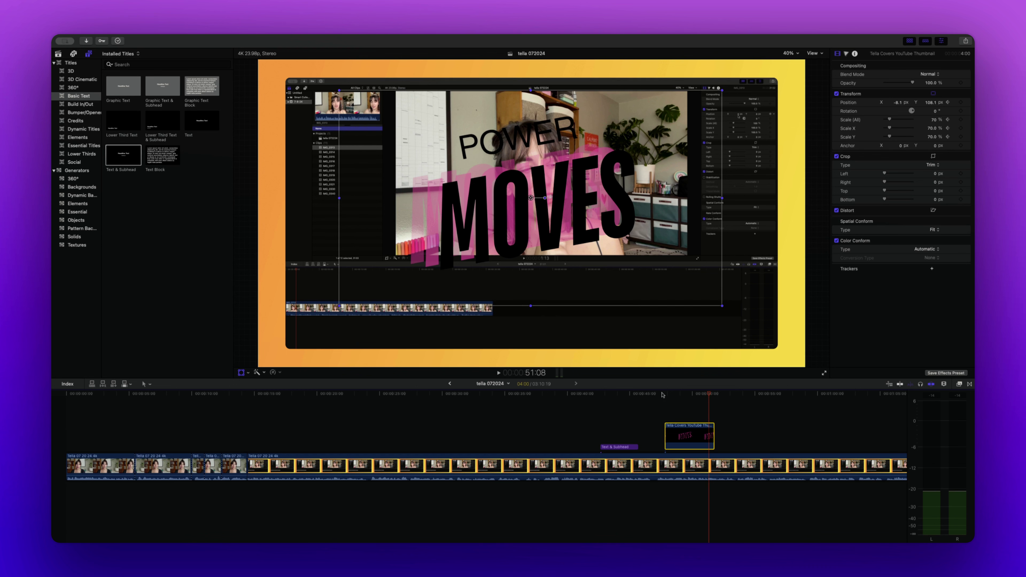
key(space)
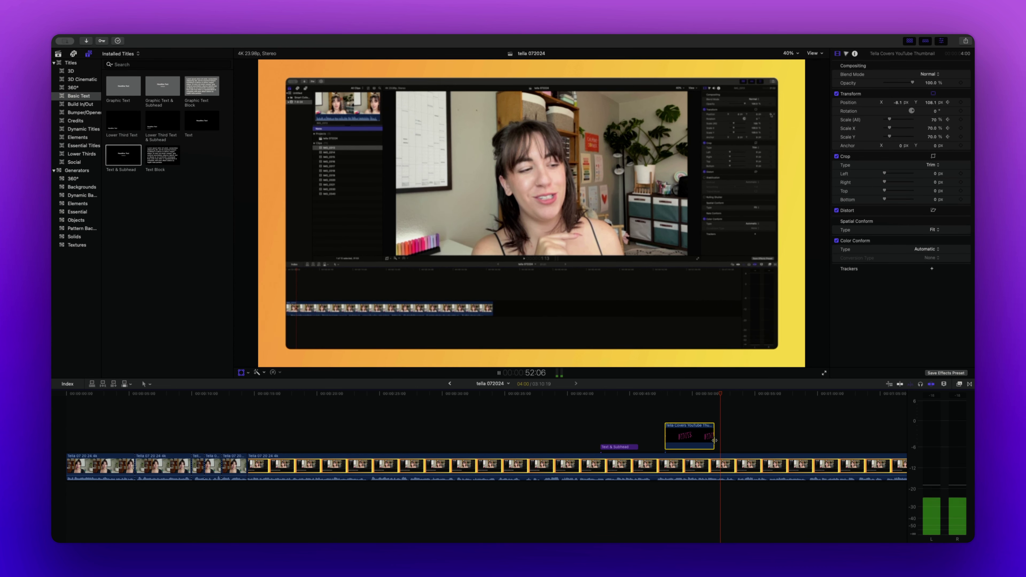
key(space)
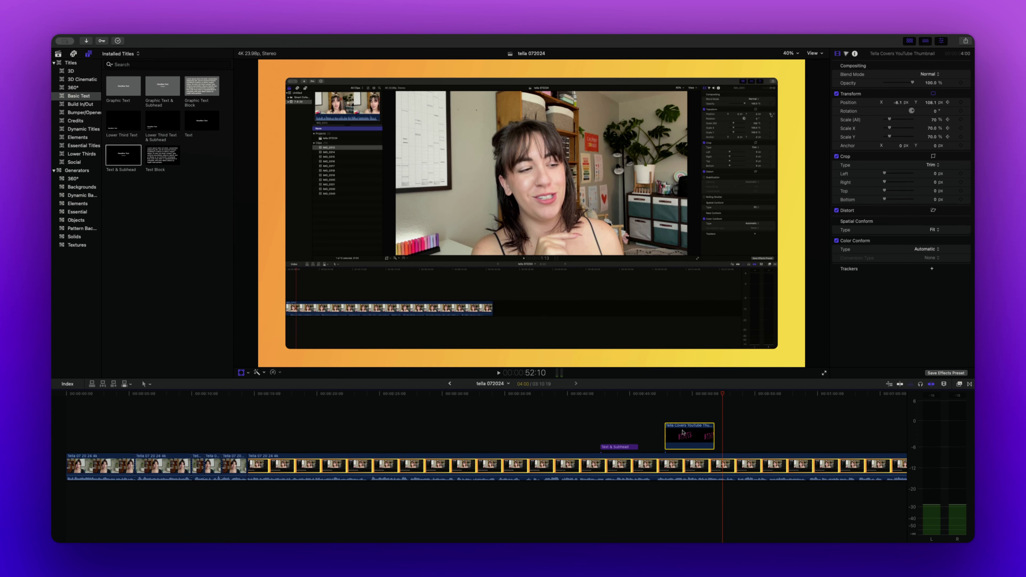